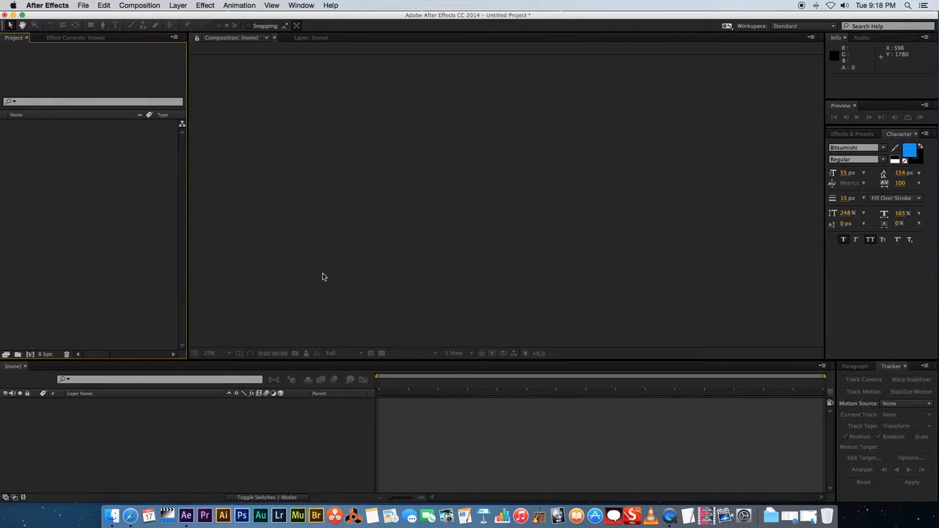
# - Import CameraTracking.mp4 from the 3.7 project folder and create a composition from the footage
pyautogui.click(112, 516)
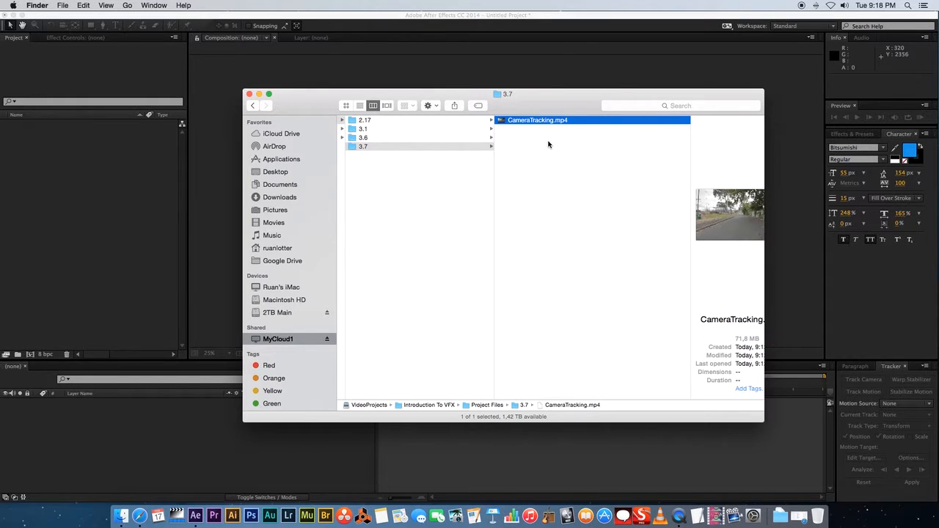
pyautogui.moveTo(515, 127); pyautogui.dragTo(57, 177)
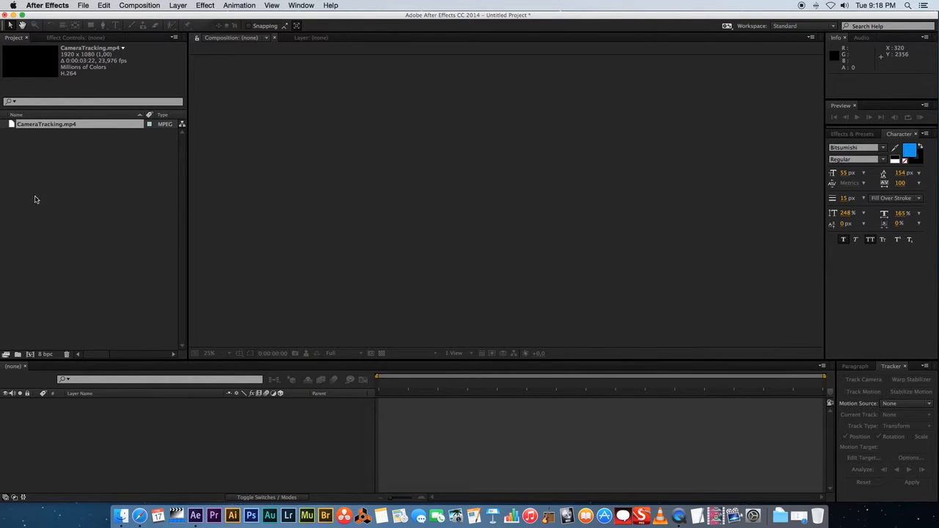
pyautogui.click(30, 354)
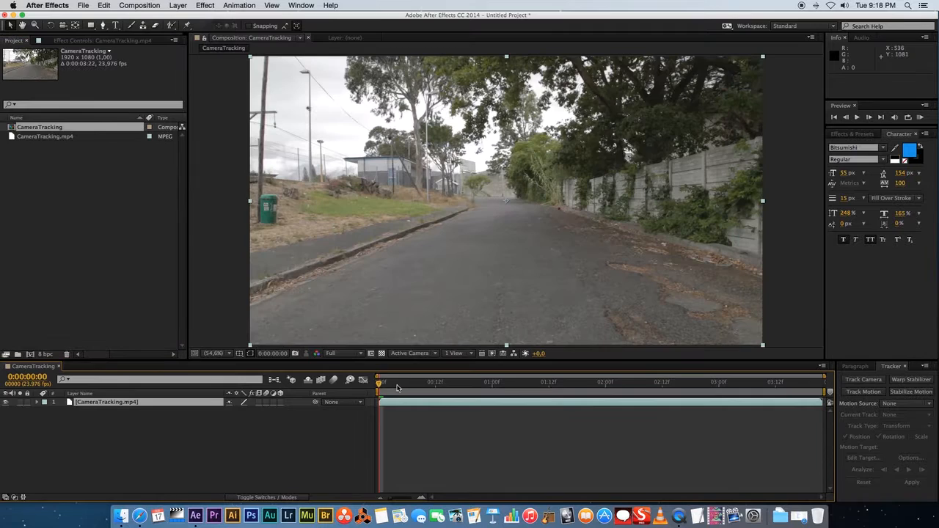
# - Play the CameraTracking composition to review the camera movement, and return to the first frame
pyautogui.click(387, 384)
pyautogui.press('space')
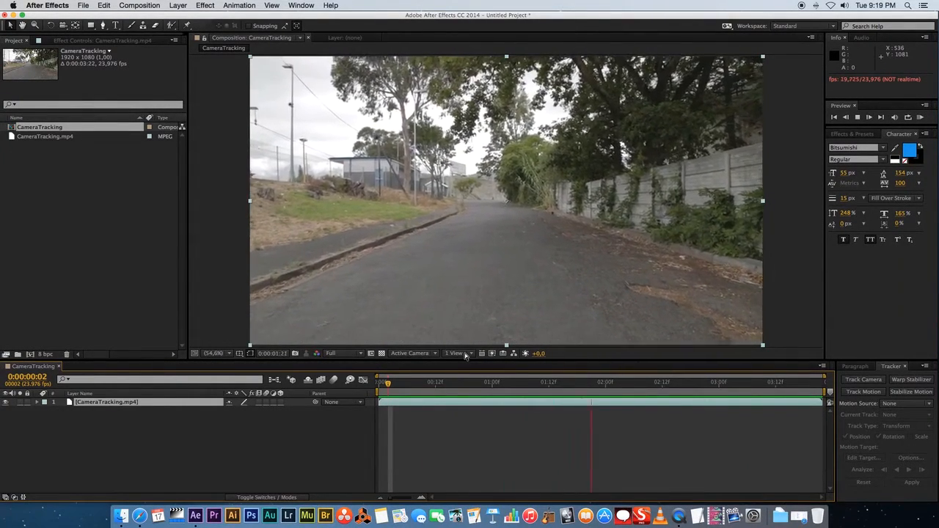
pyautogui.press('space')
pyautogui.moveTo(469, 386); pyautogui.dragTo(395, 407)
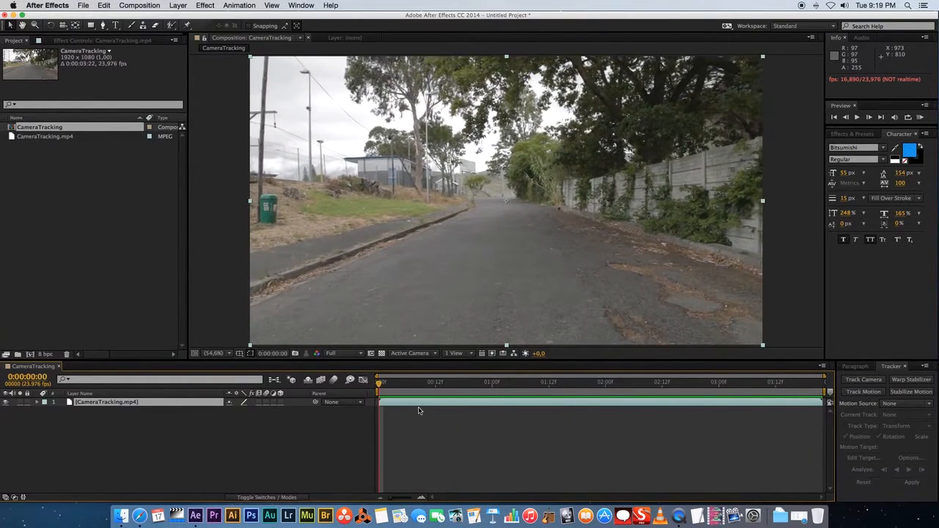
# - Search the effects and presets for "camera" to locate the 3D Camera Tracker effect
pyautogui.rightClick(110, 405)
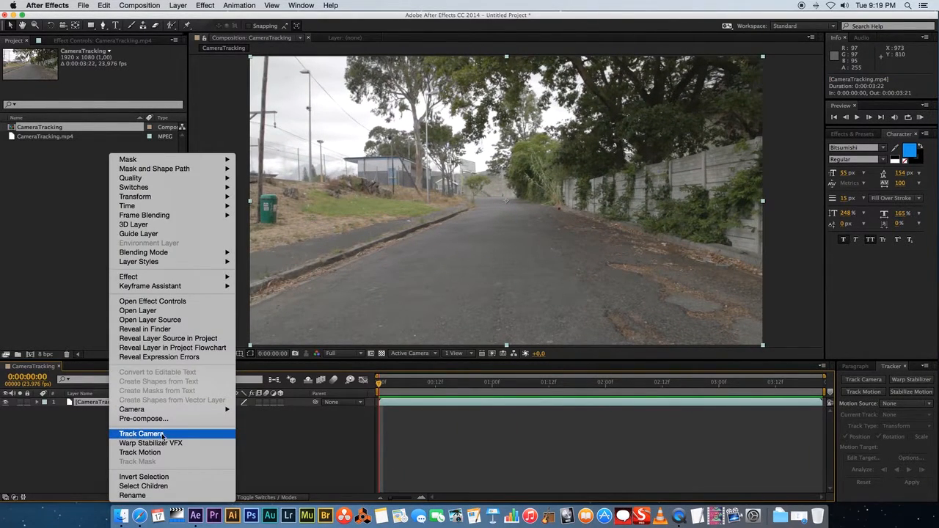
pyautogui.click(278, 425)
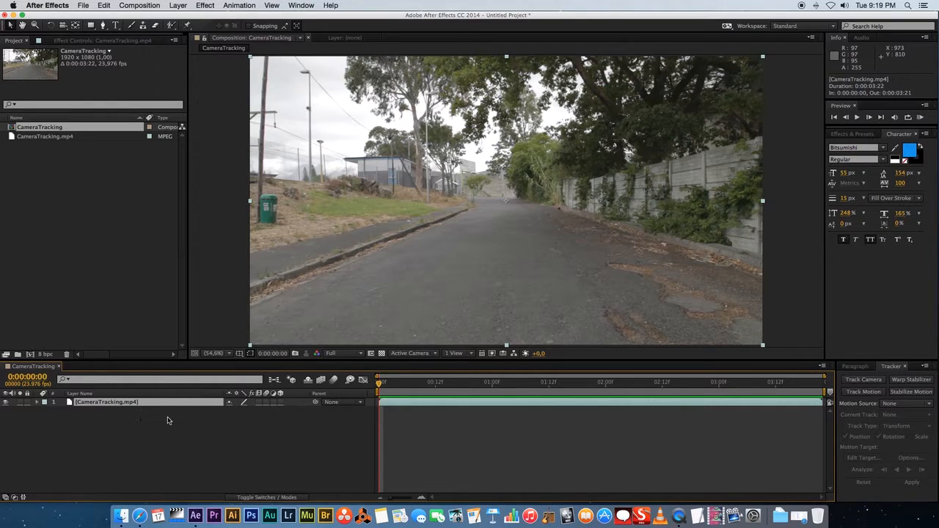
pyautogui.click(851, 133)
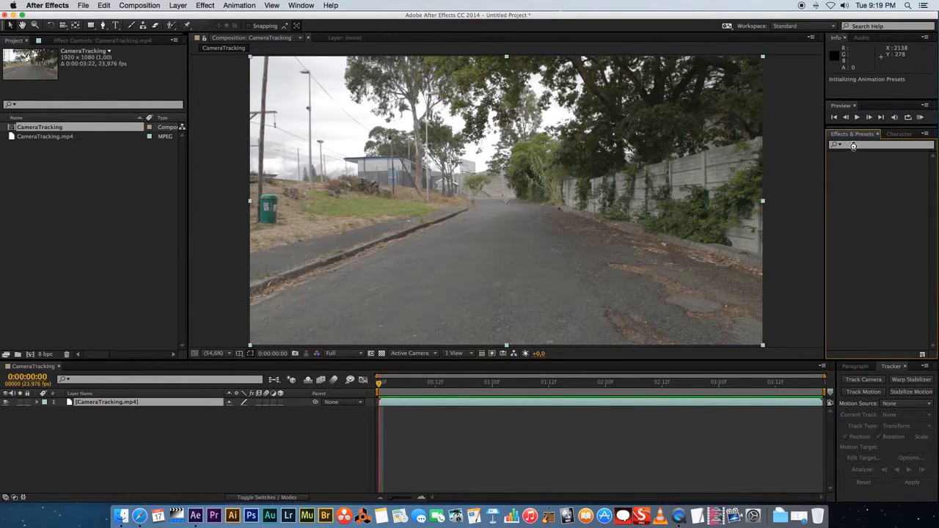
pyautogui.write('camera')
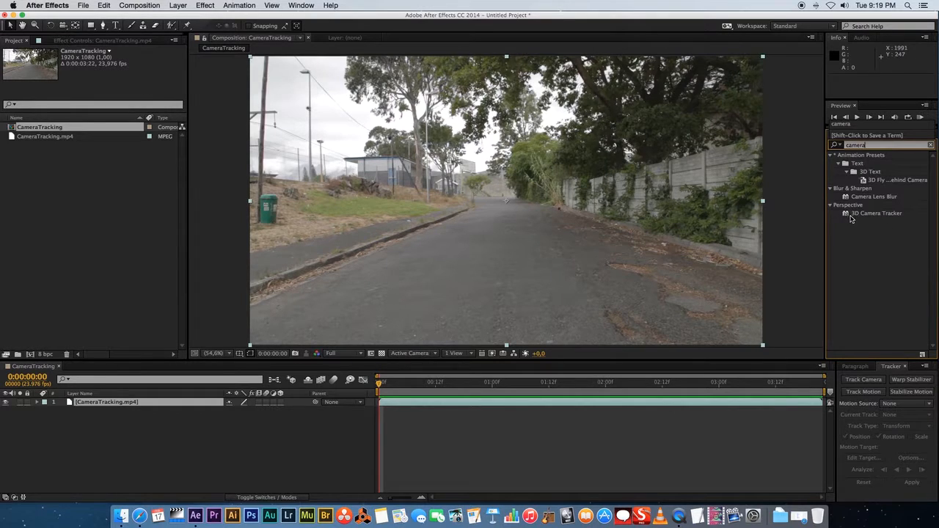
pyautogui.moveTo(877, 213); pyautogui.dragTo(449, 241)
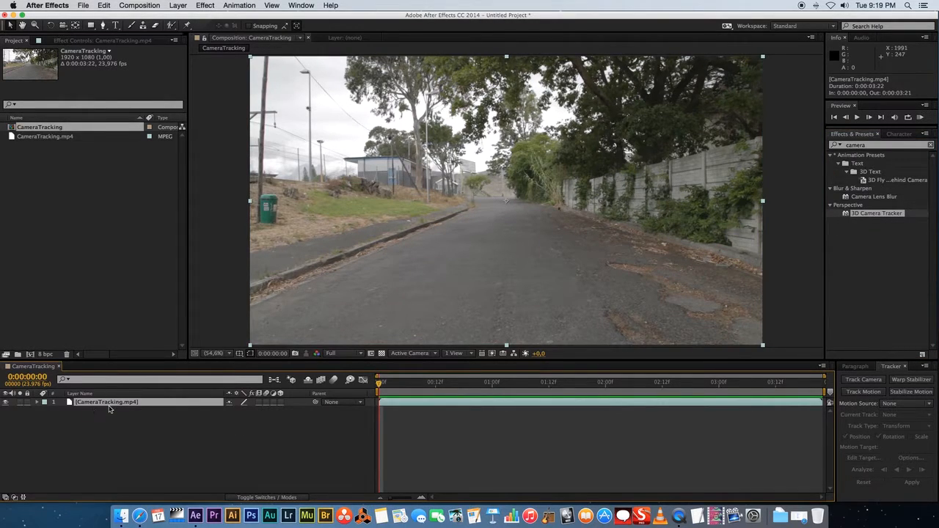
# - Run Track Camera on the CameraTracking.mp4 layer, scrub through the solved track points and return to the first frame
pyautogui.rightClick(110, 408)
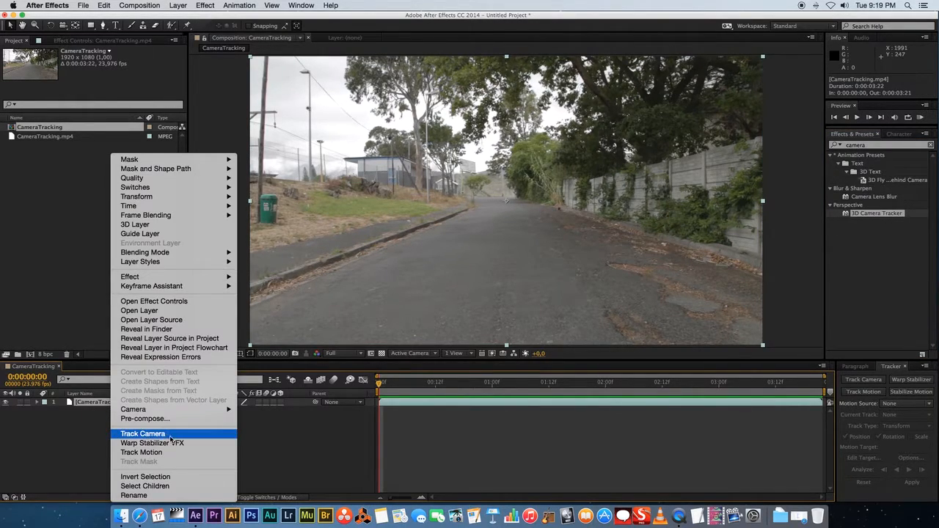
pyautogui.click(143, 435)
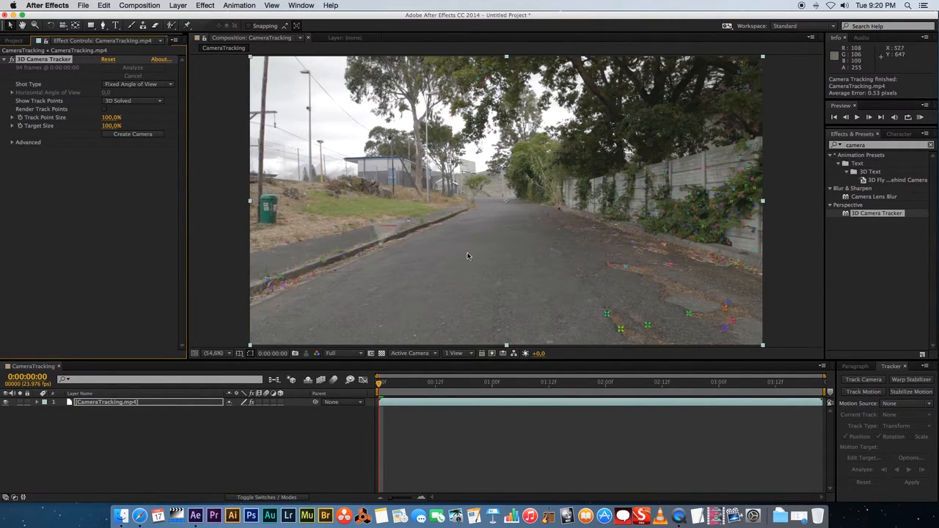
pyautogui.moveTo(396, 385); pyautogui.dragTo(374, 383)
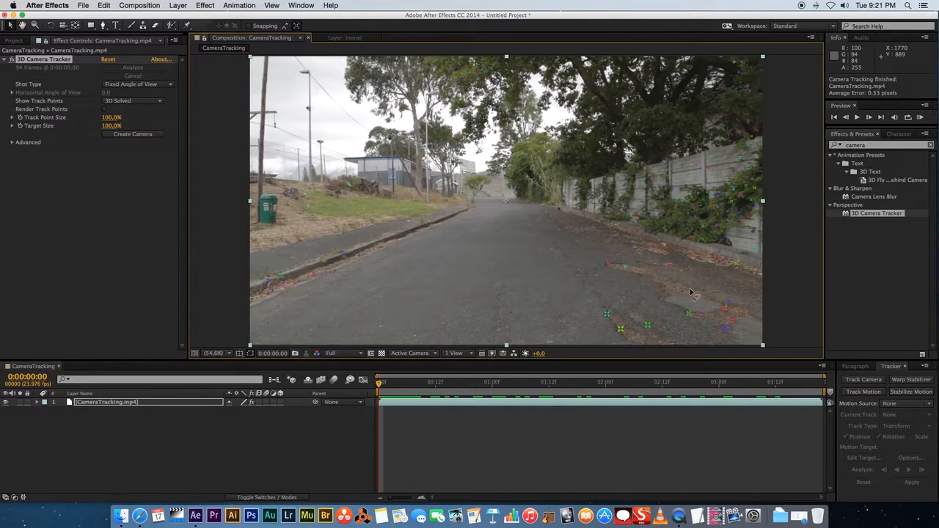
# - Select the eight track points on the road surface near the lower-right of the footage and create text and a camera from them
pyautogui.moveTo(715, 293)
pyautogui.mouseDown()
pyautogui.moveTo(593, 317)
pyautogui.moveTo(613, 345)
pyautogui.moveTo(715, 339)
pyautogui.moveTo(739, 332)
pyautogui.moveTo(755, 308)
pyautogui.moveTo(733, 297)
pyautogui.moveTo(717, 314)
pyautogui.mouseUp()
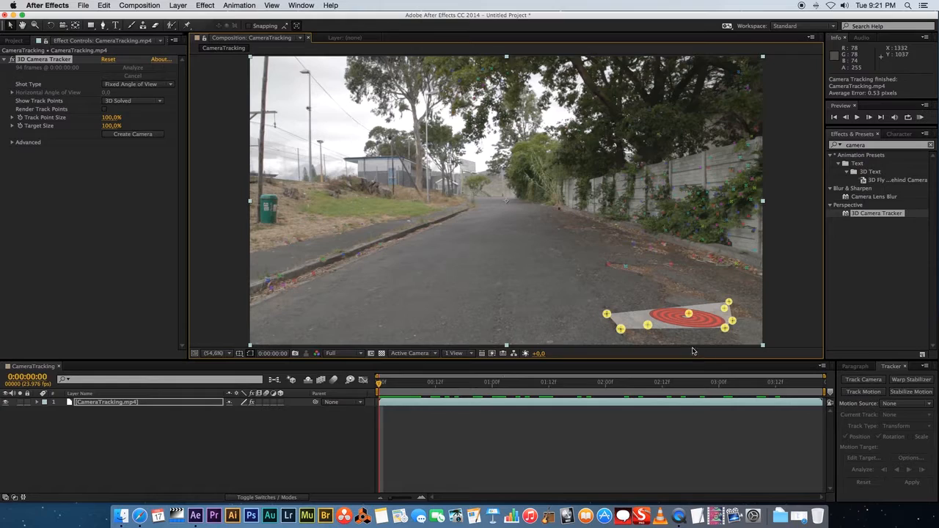
pyautogui.rightClick(650, 326)
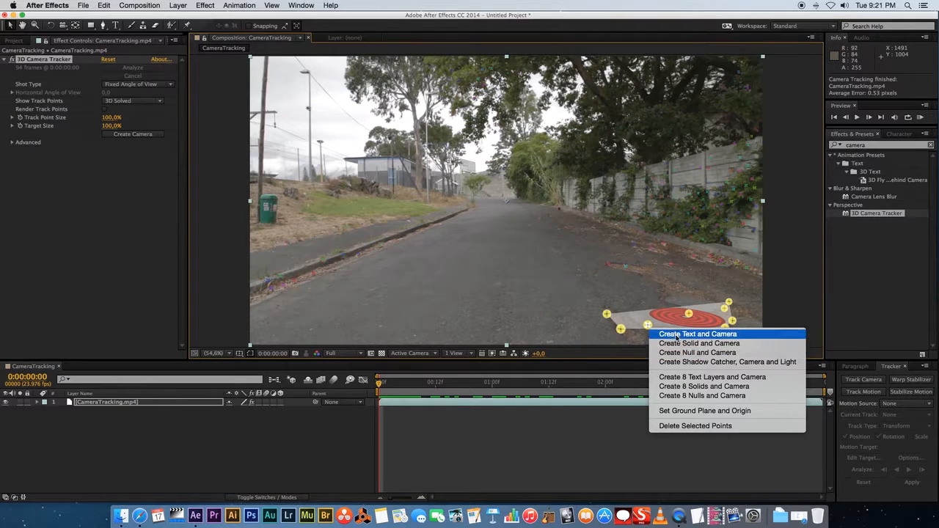
pyautogui.click(717, 341)
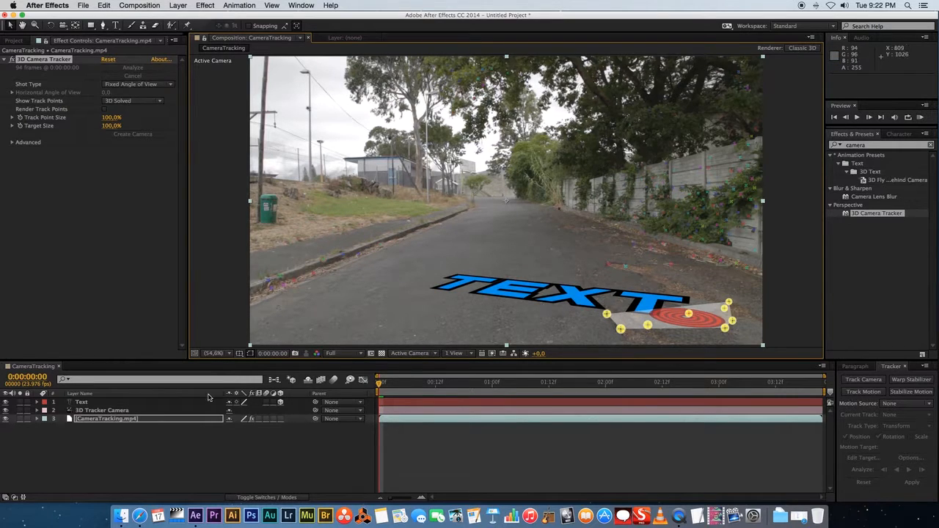
# - Rotate the Text layer about its Z axis by about -25.6° so it lies straight across the road
pyautogui.click(84, 403)
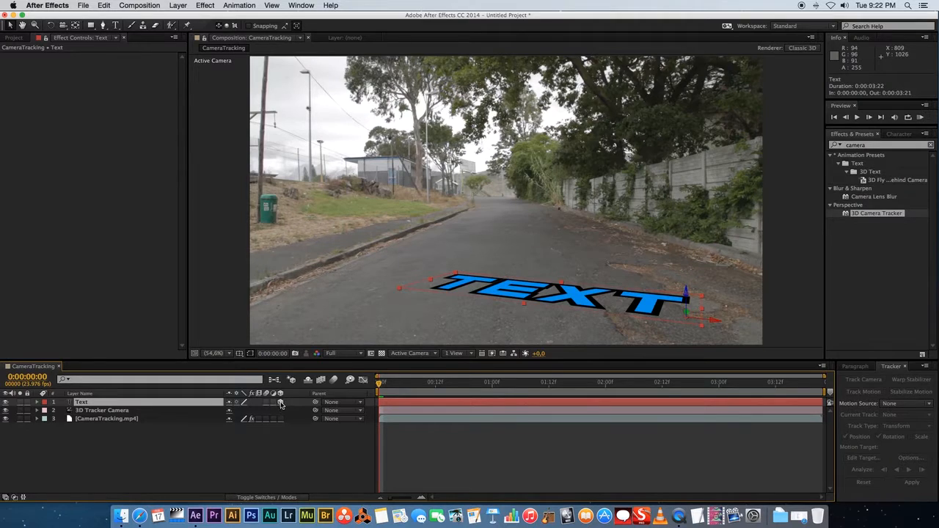
pyautogui.click(110, 411)
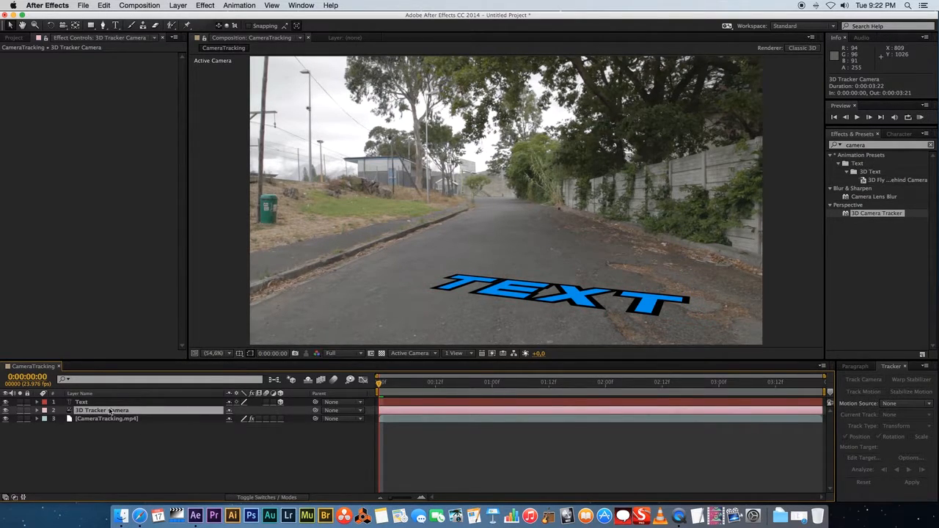
pyautogui.click(100, 403)
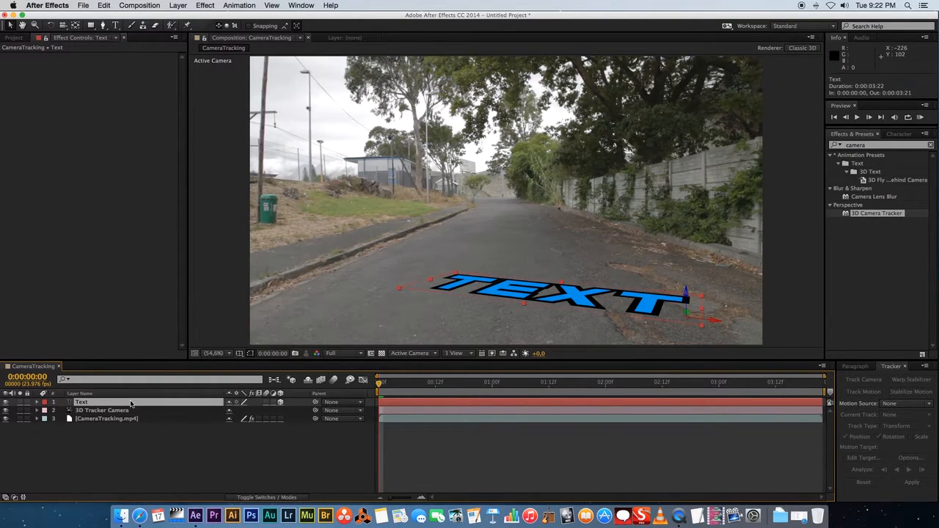
pyautogui.click(52, 26)
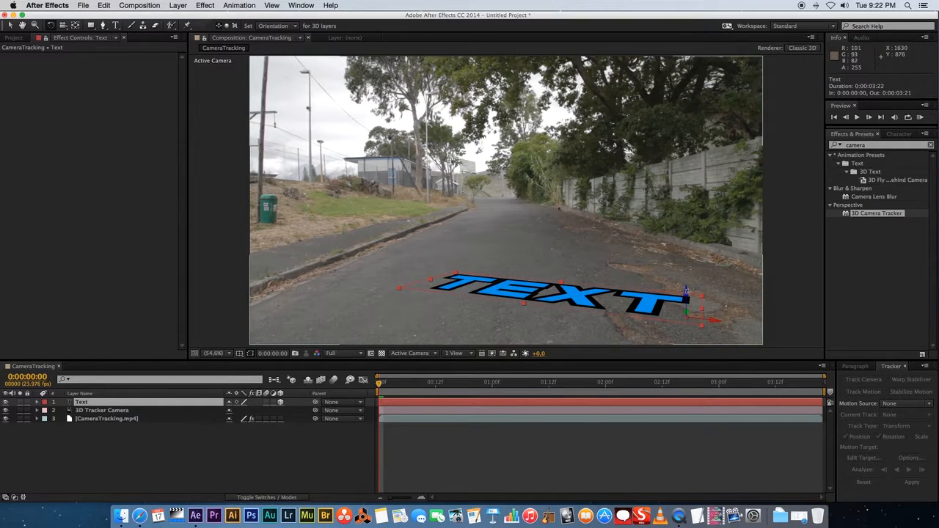
pyautogui.moveTo(686, 292); pyautogui.dragTo(693, 280)
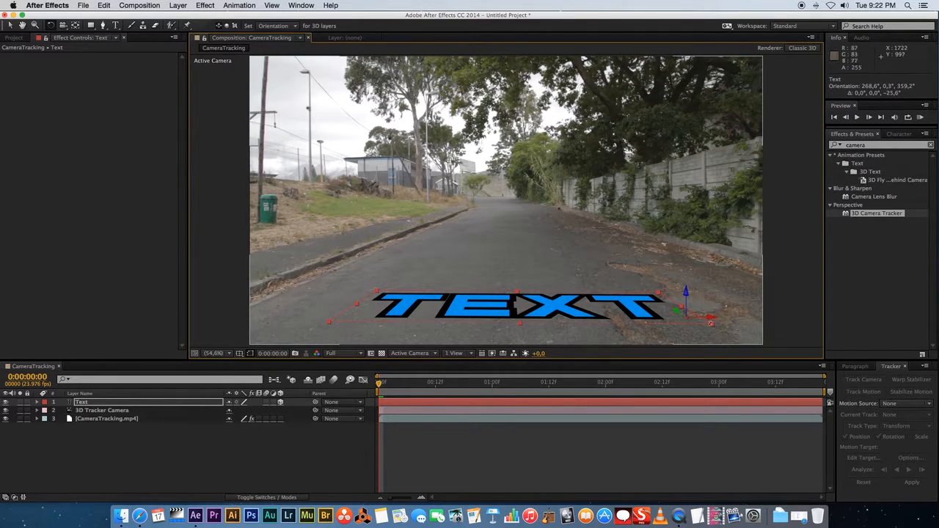
# - Preview how the flat, rotated text tracks with the road and return to the first frame
pyautogui.press('space')
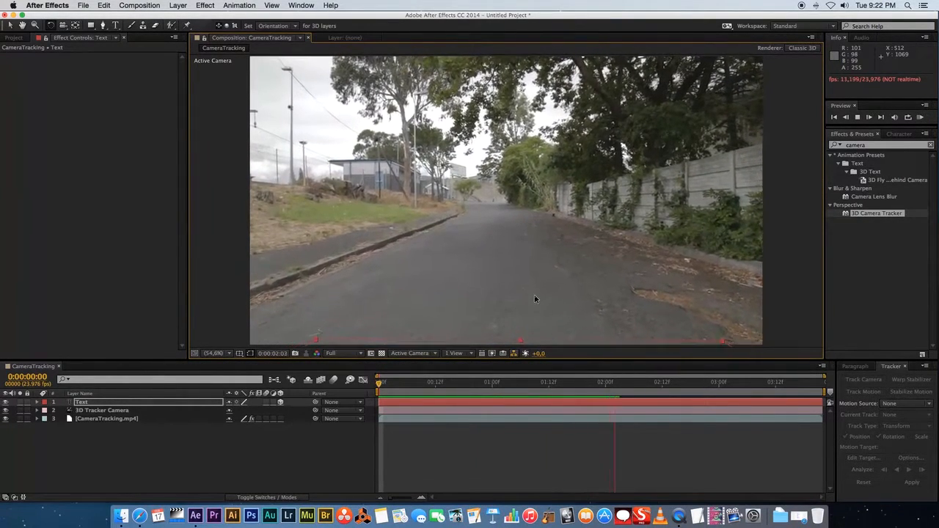
pyautogui.press('space')
pyautogui.moveTo(608, 383); pyautogui.dragTo(374, 376)
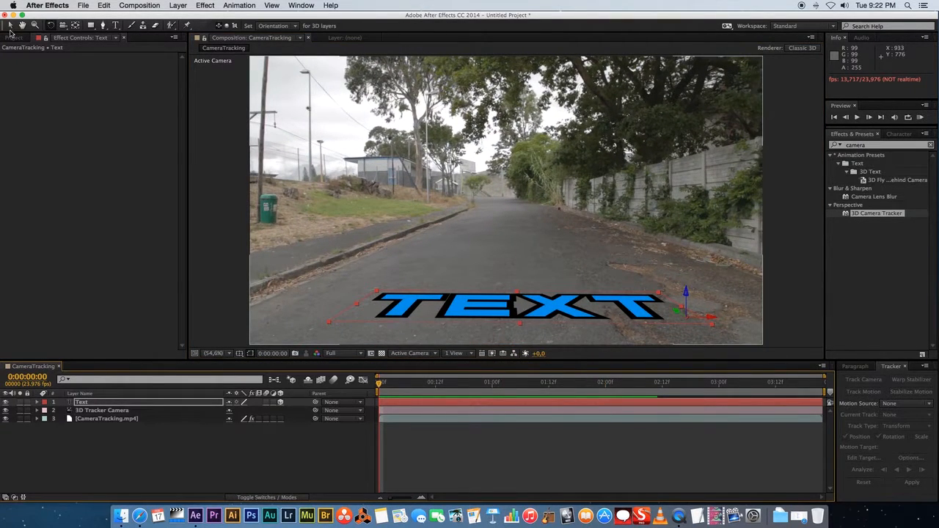
# - Move the Text layer farther down the road, keeping it flat on the ground between the curbs
pyautogui.click(11, 26)
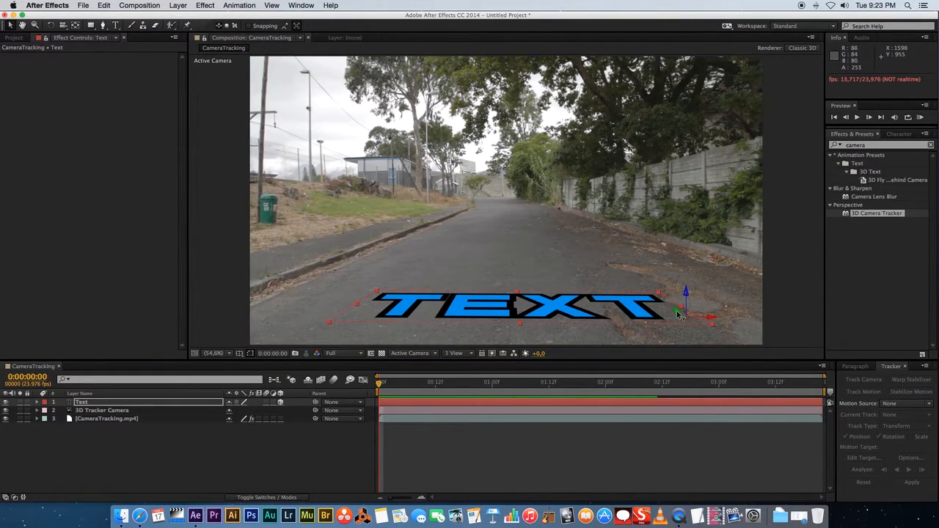
pyautogui.moveTo(681, 315); pyautogui.dragTo(576, 219)
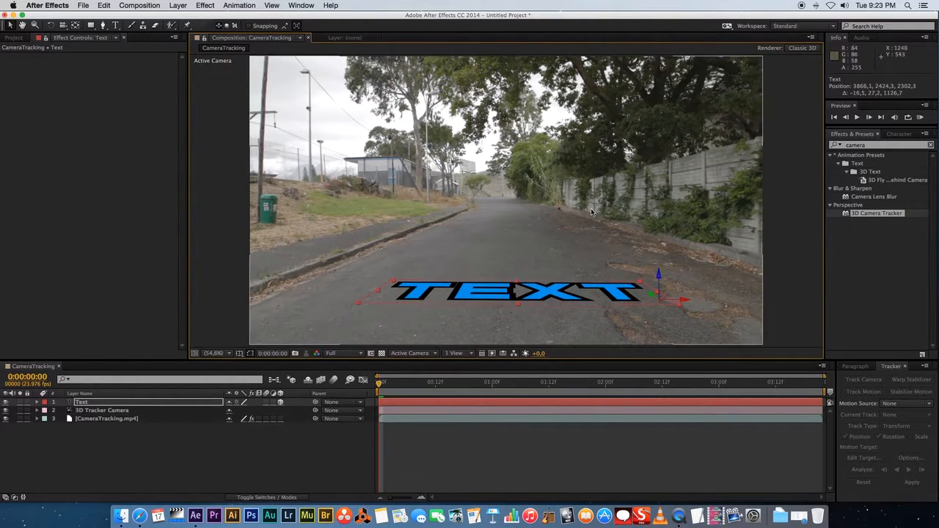
pyautogui.moveTo(655, 299); pyautogui.dragTo(629, 289)
# - Preview the repositioned text against the moving footage, starting and ending at the first frame
pyautogui.moveTo(382, 384)
pyautogui.mouseDown()
pyautogui.moveTo(392, 384)
pyautogui.moveTo(378, 383)
pyautogui.mouseUp()
pyautogui.press('space')
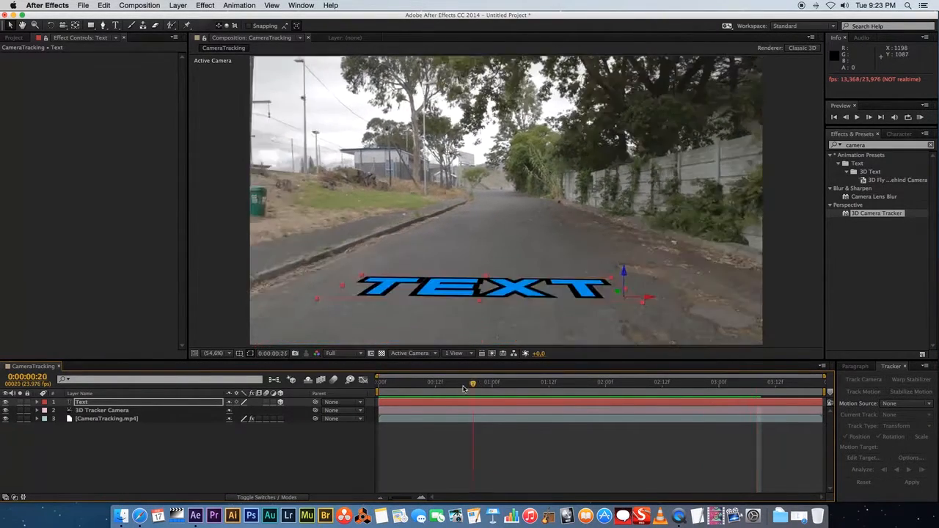
pyautogui.press('space')
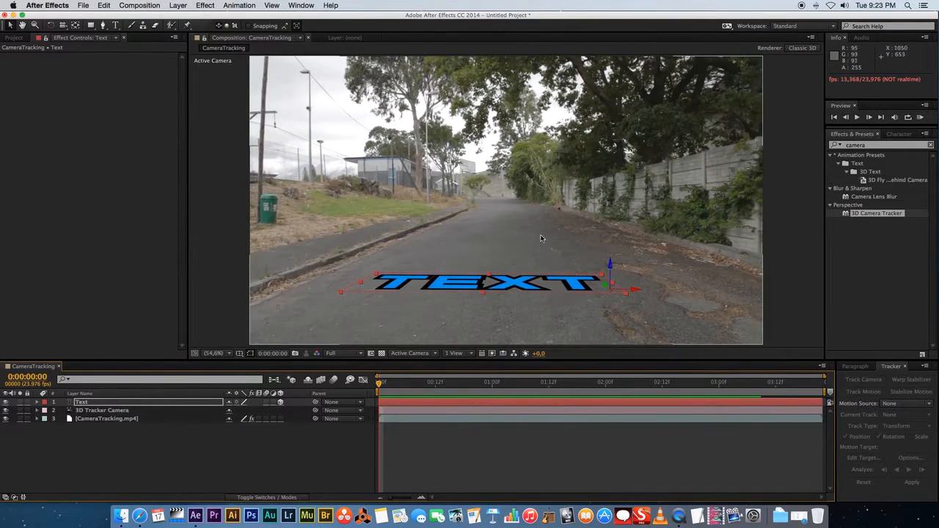
# - Rotate the Text layer about its X axis until it stands upright on the road facing the camera
pyautogui.click(50, 25)
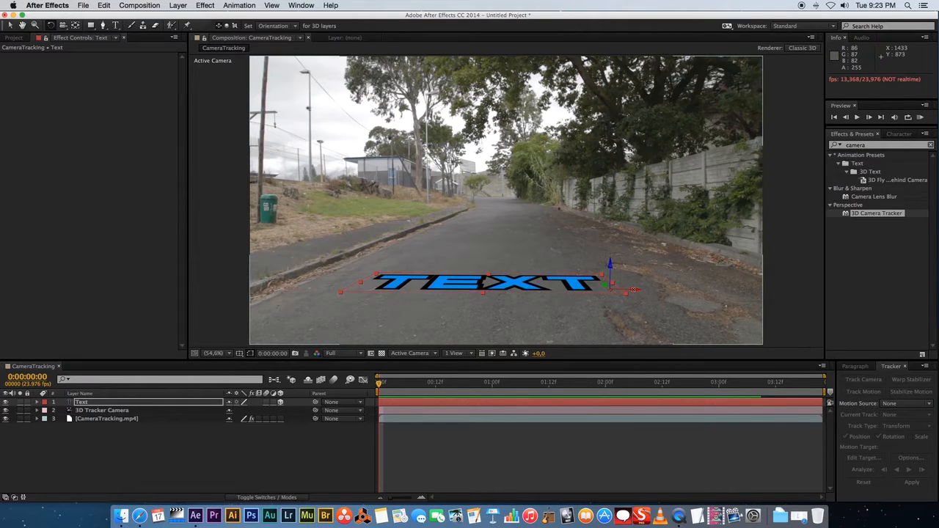
pyautogui.moveTo(632, 290); pyautogui.dragTo(632, 296)
pyautogui.moveTo(633, 308)
pyautogui.mouseDown()
pyautogui.moveTo(640, 300)
pyautogui.moveTo(636, 312)
pyautogui.mouseUp()
# - Preview the upright text against the camera movement and return to the first frame
pyautogui.press('space')
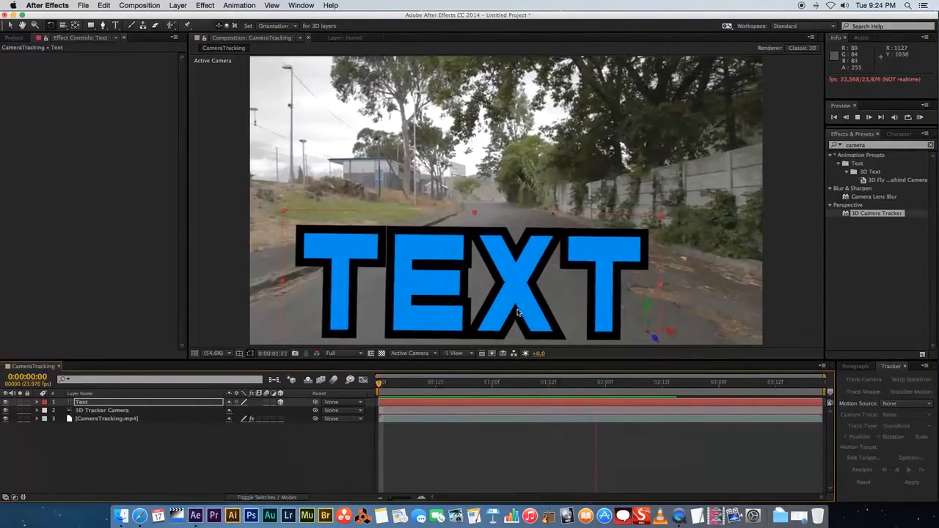
pyautogui.press('space')
pyautogui.moveTo(584, 384); pyautogui.dragTo(377, 382)
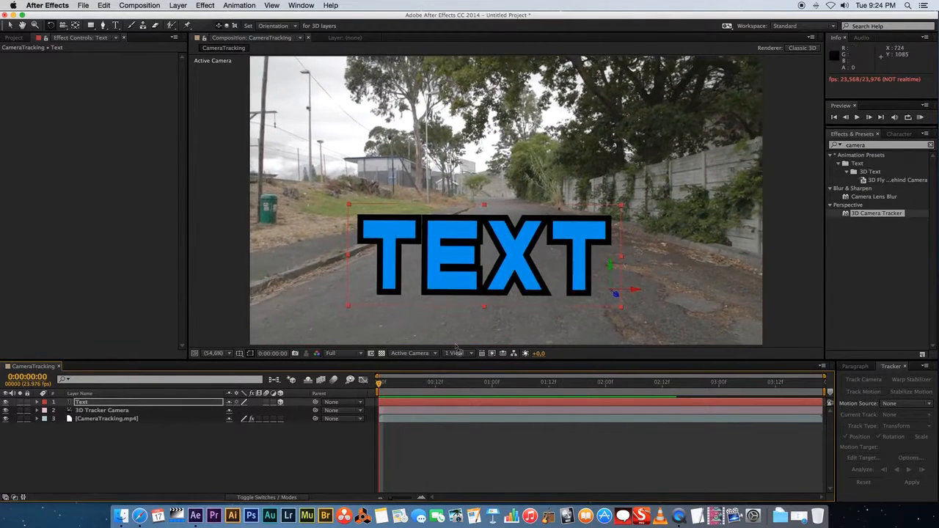